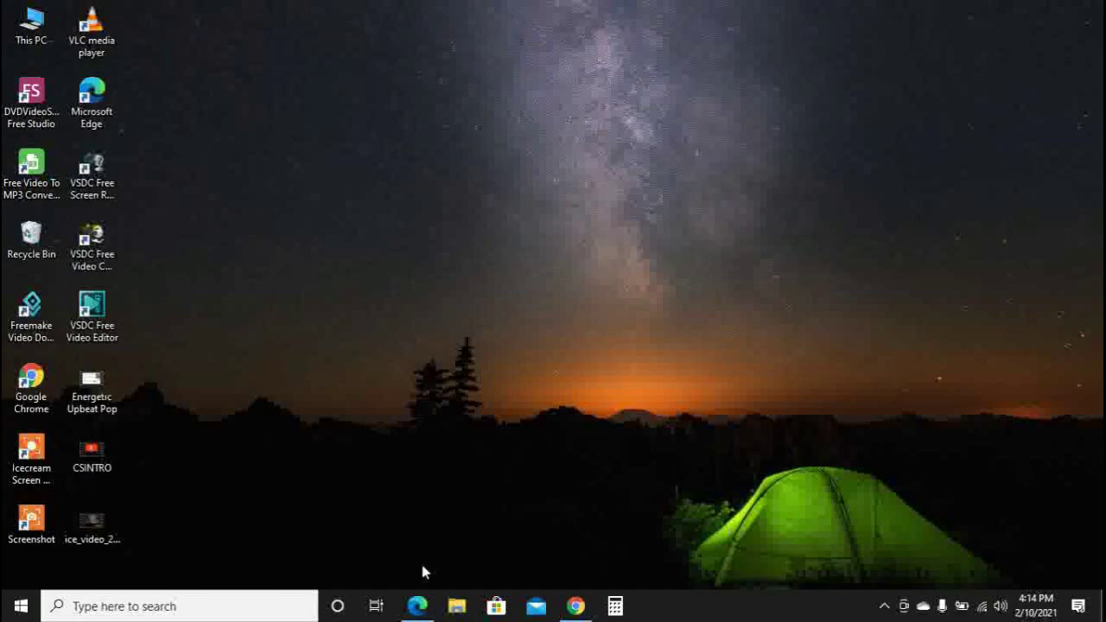
# Launch Microsoft Edge and go to instagram.com from the INS address-bar suggestion
pyautogui.click(417, 608)
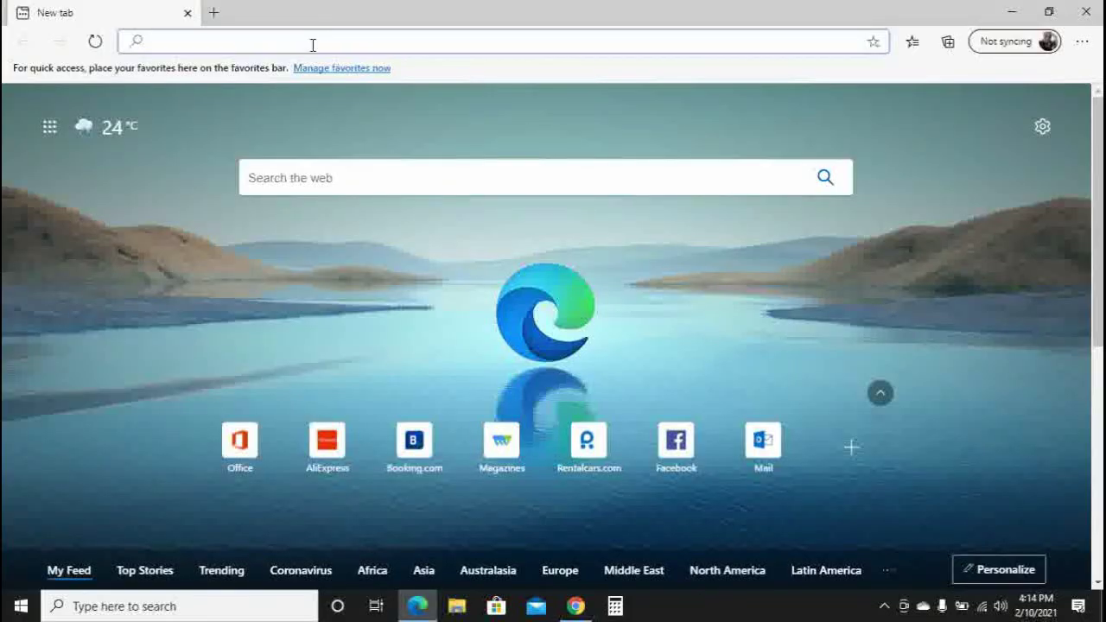
pyautogui.write('INStagram')
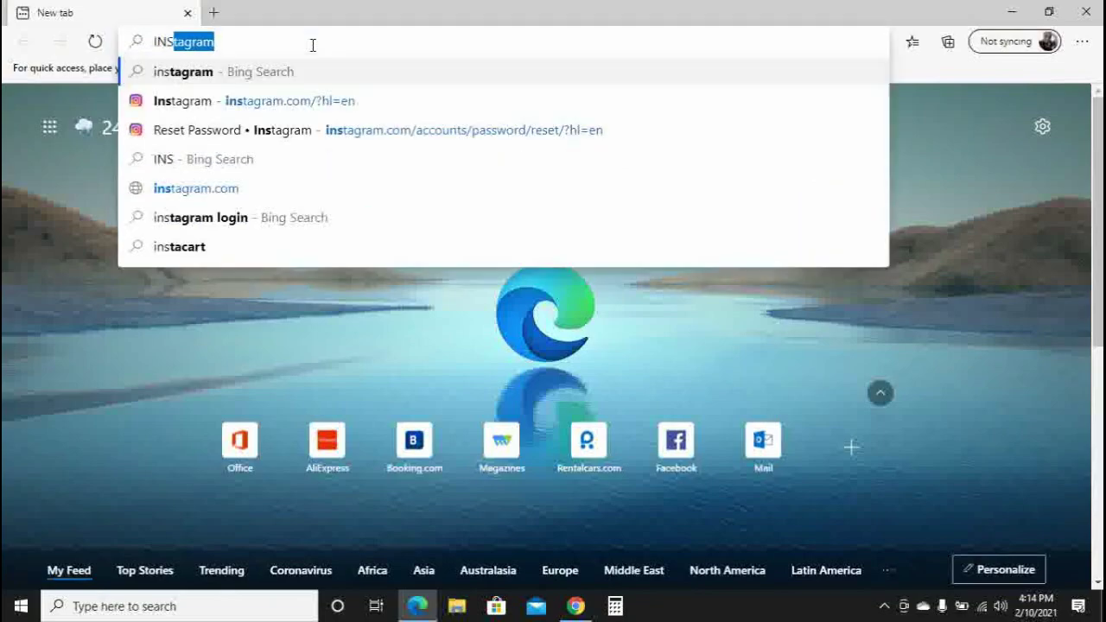
pyautogui.click(295, 104)
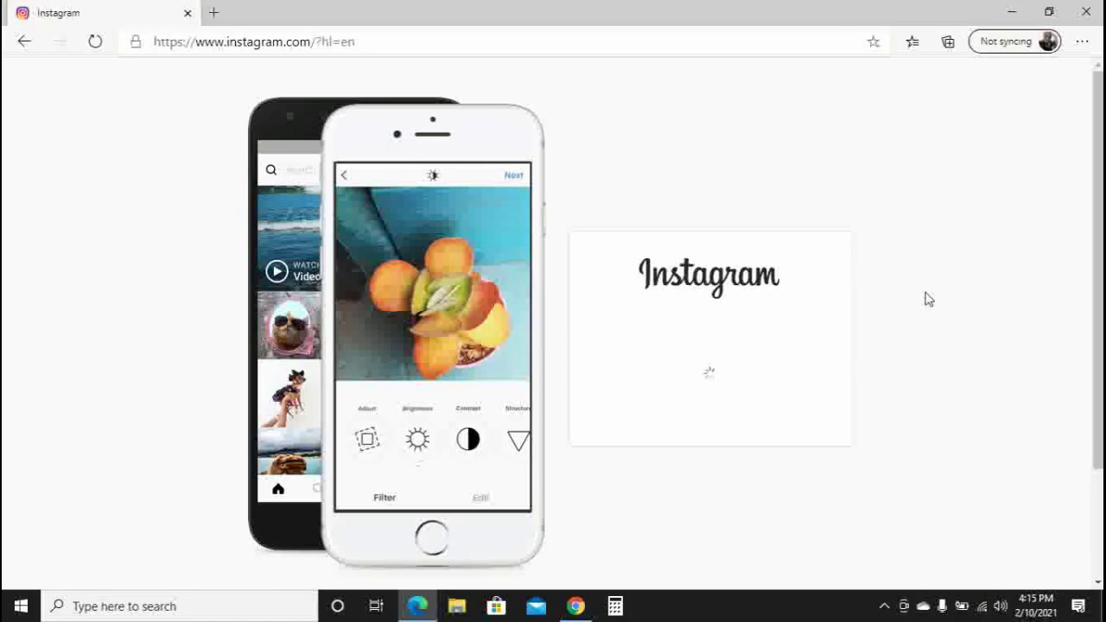
pyautogui.scroll(-3, 929, 299)
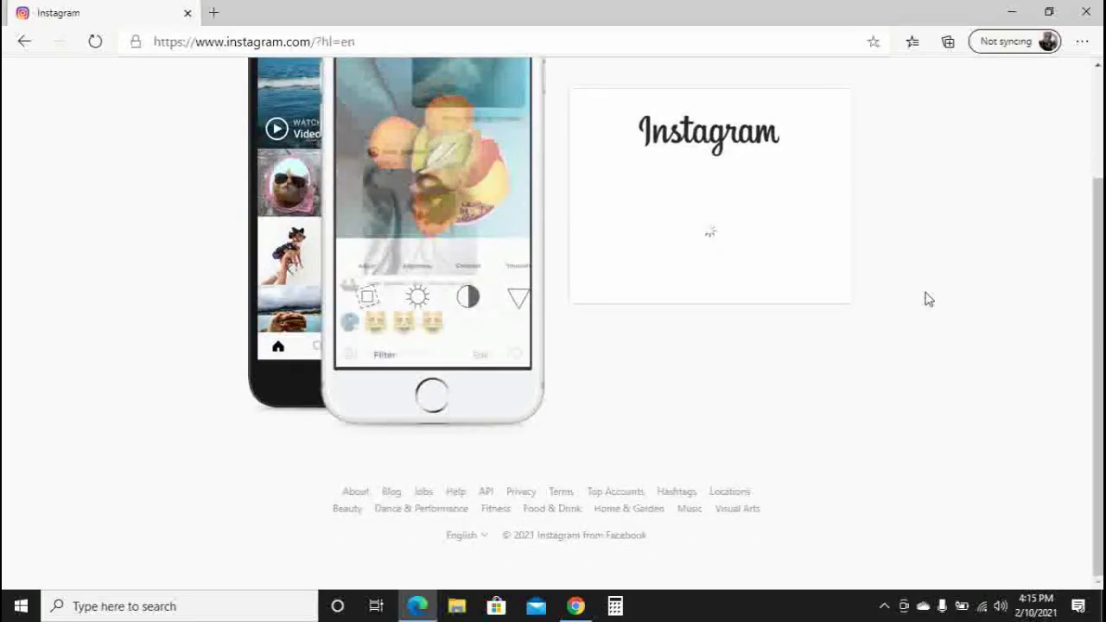
pyautogui.scroll(3, 929, 299)
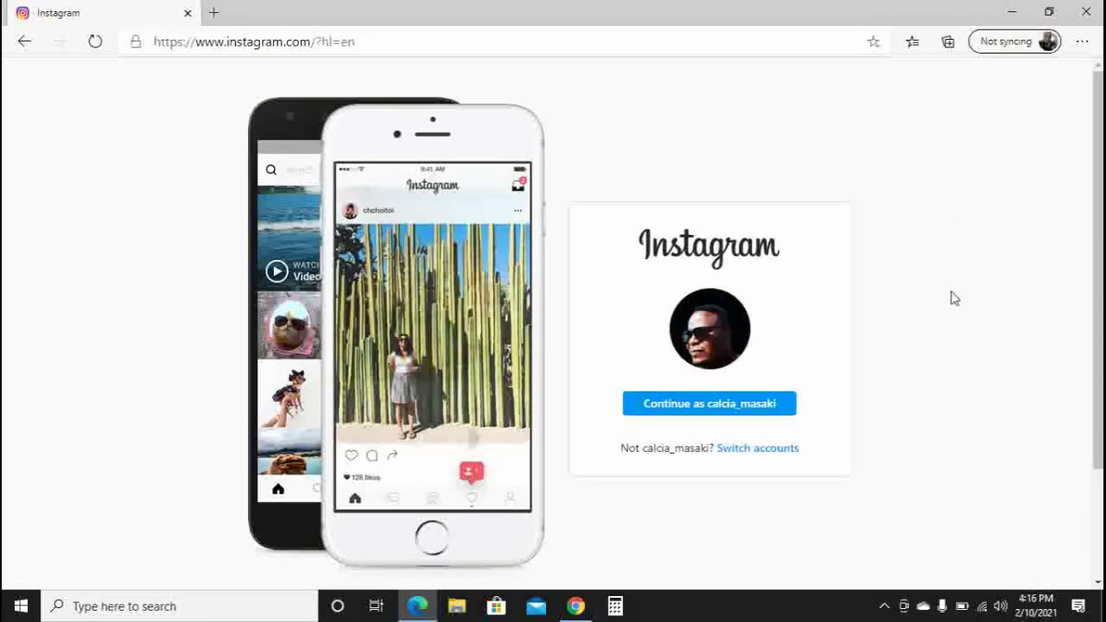
pyautogui.scroll(-3, 954, 298)
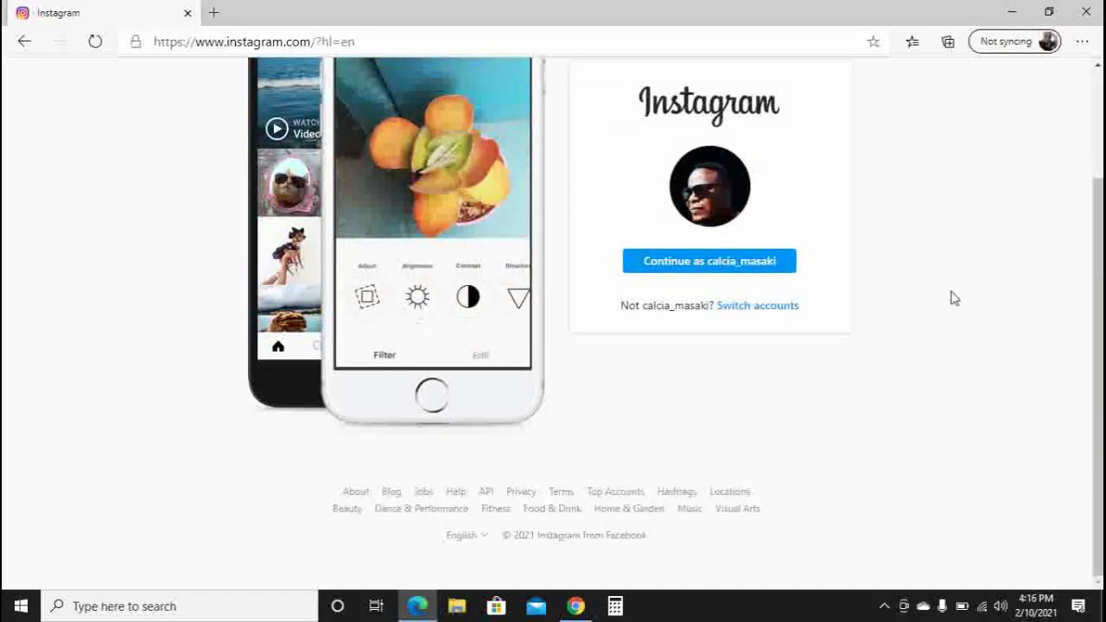
pyautogui.scroll(3, 1082, 285)
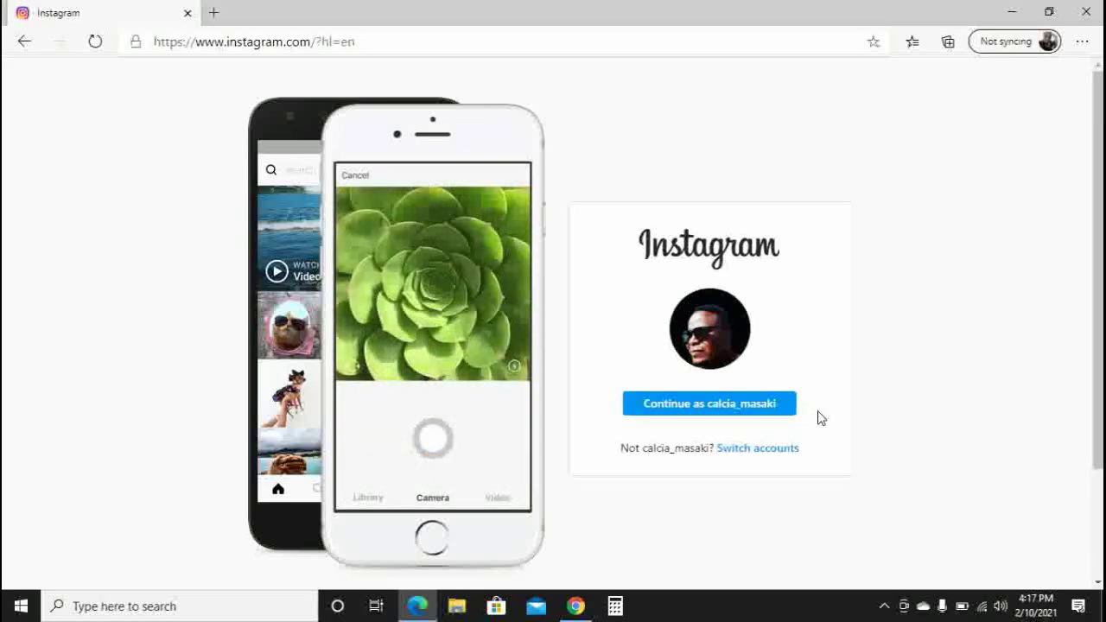
# Log in as the saved account, which shows the 'problem logging you into Instagram' error
pyautogui.click(742, 406)
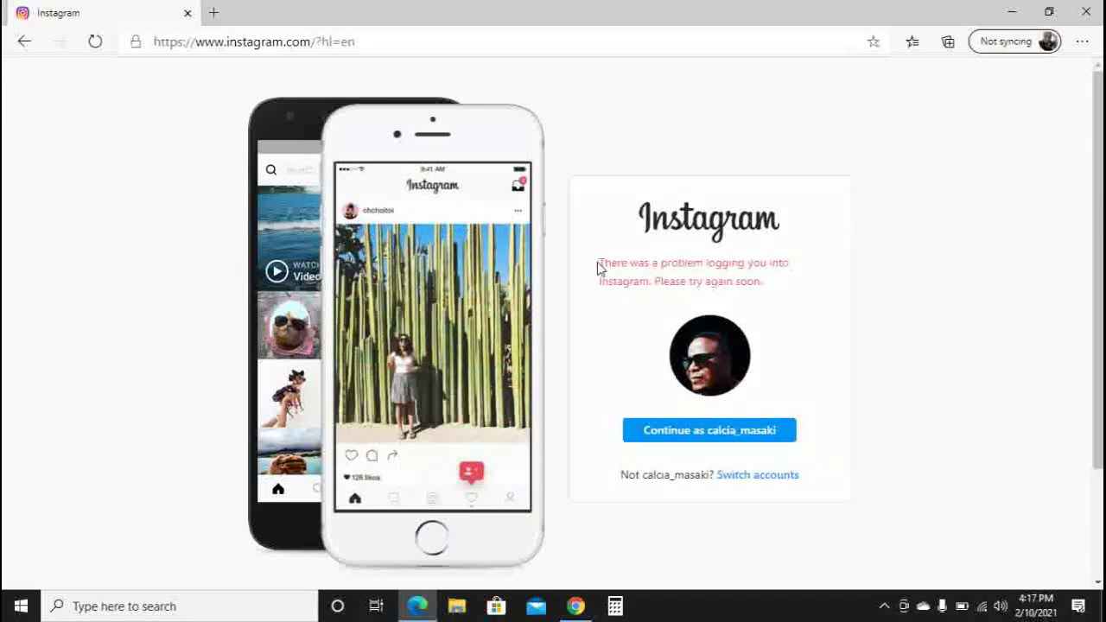
pyautogui.moveTo(599, 267); pyautogui.dragTo(842, 296)
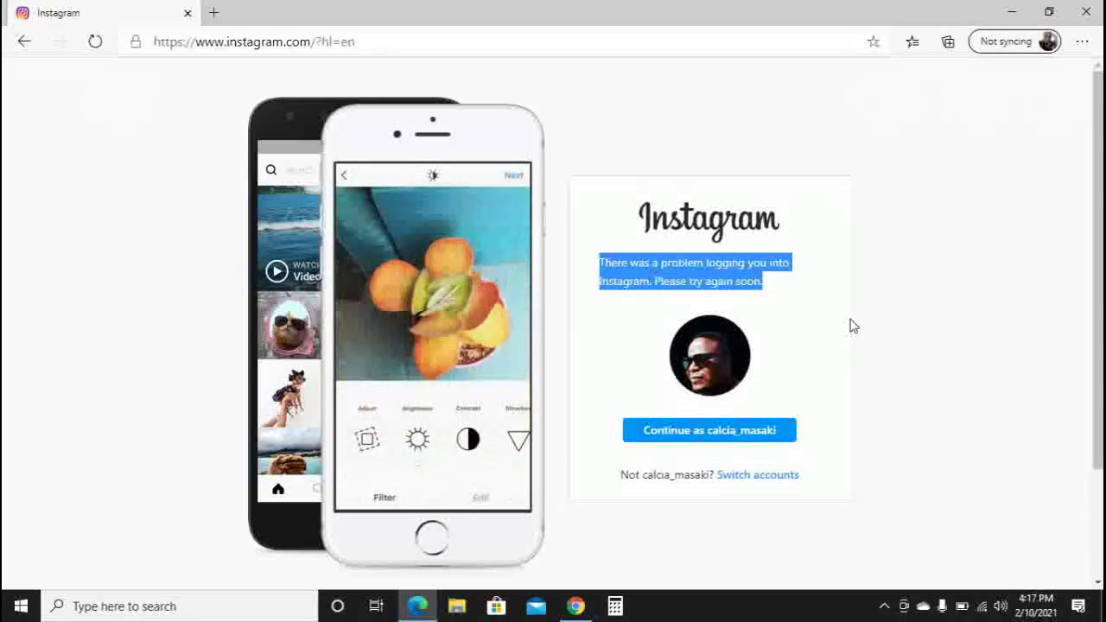
pyautogui.click(796, 297)
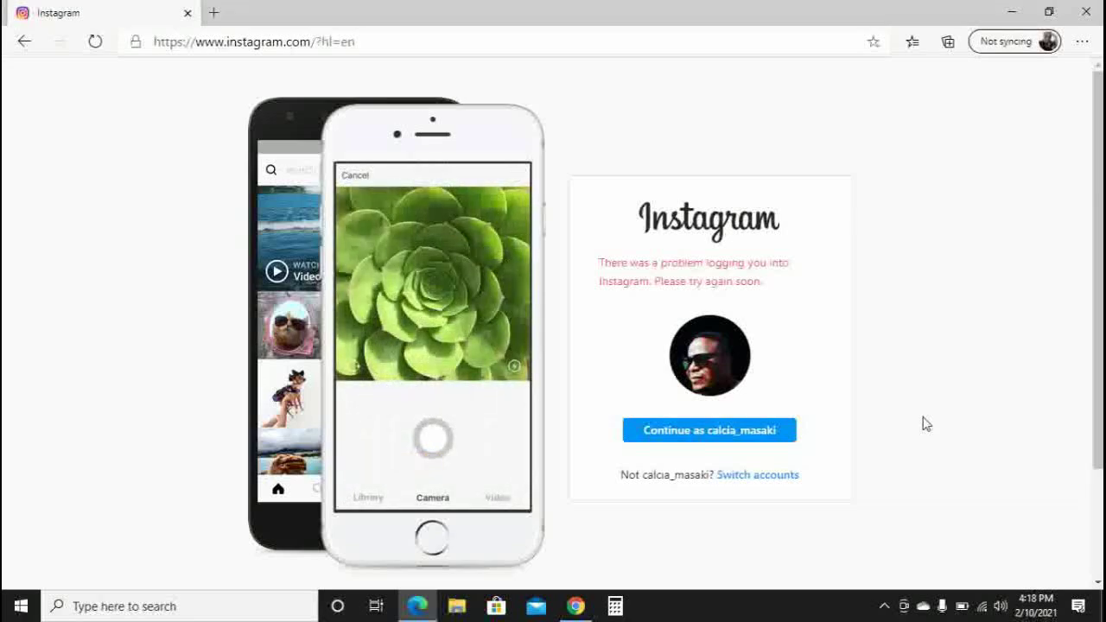
# Switch accounts to show the empty phone/username/email and password login form
pyautogui.click(770, 477)
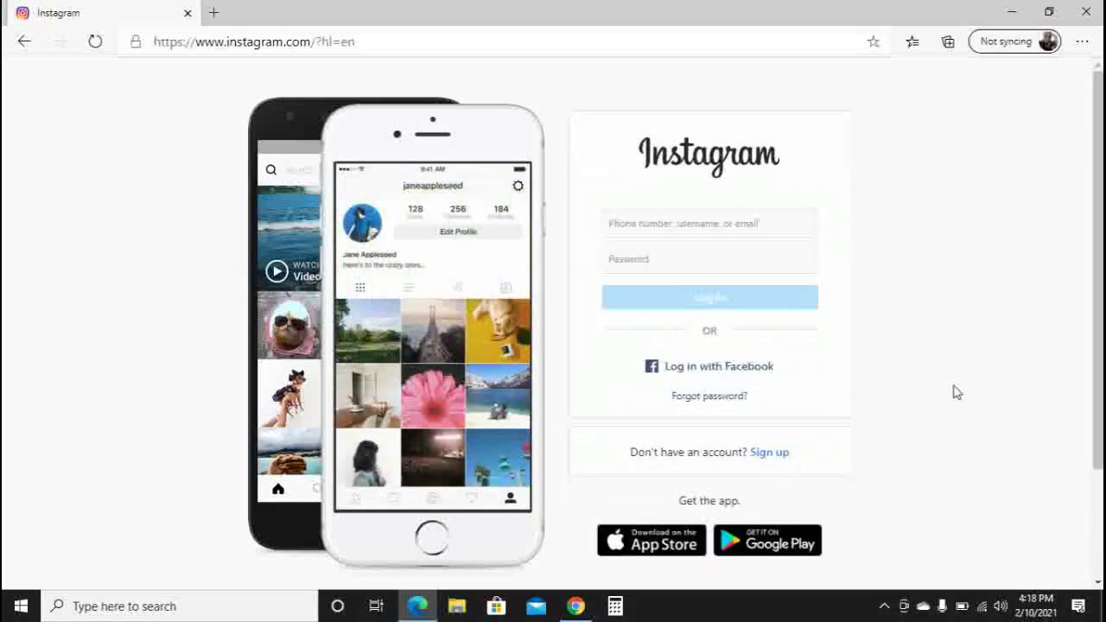
pyautogui.scroll(-2, 957, 392)
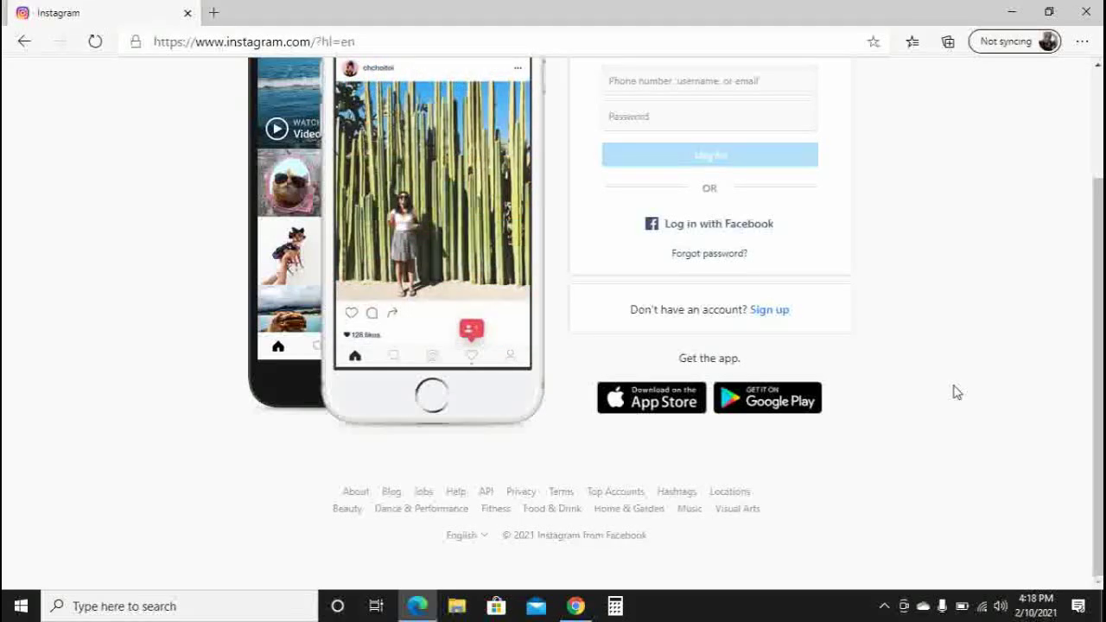
pyautogui.scroll(2, 958, 392)
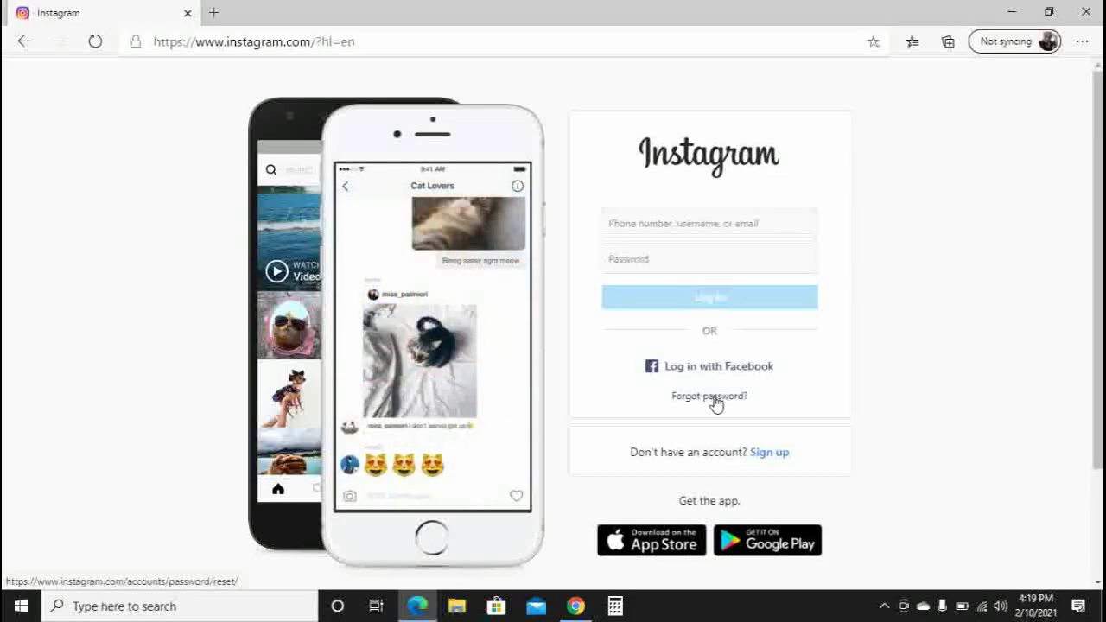
# Go to Forgot password? and focus the Trouble Logging In page's username field
pyautogui.click(716, 404)
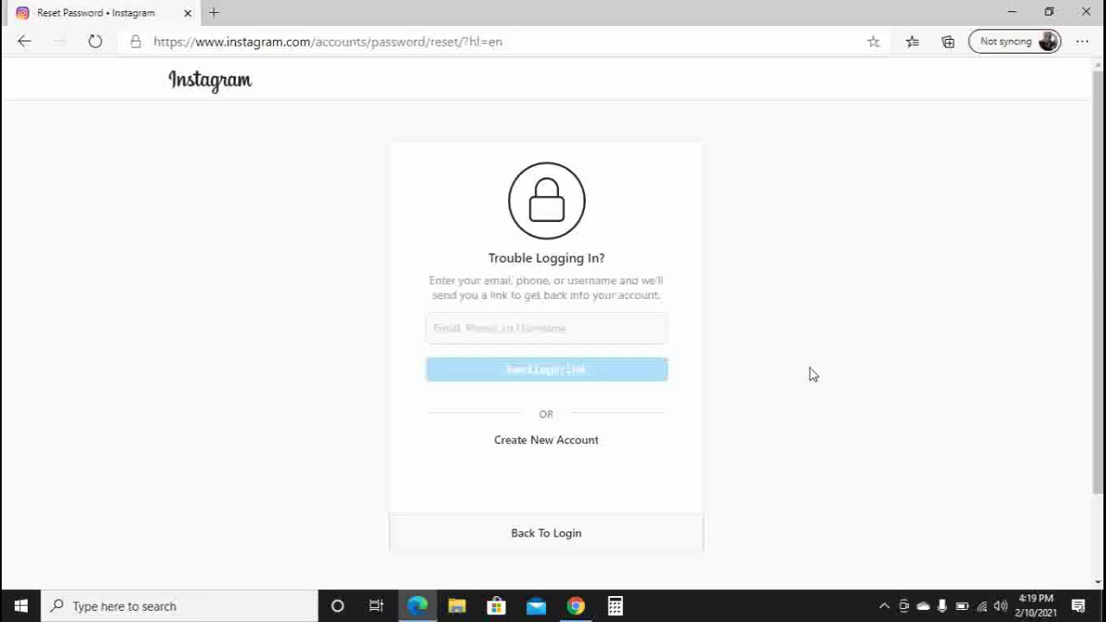
pyautogui.scroll(-2, 812, 373)
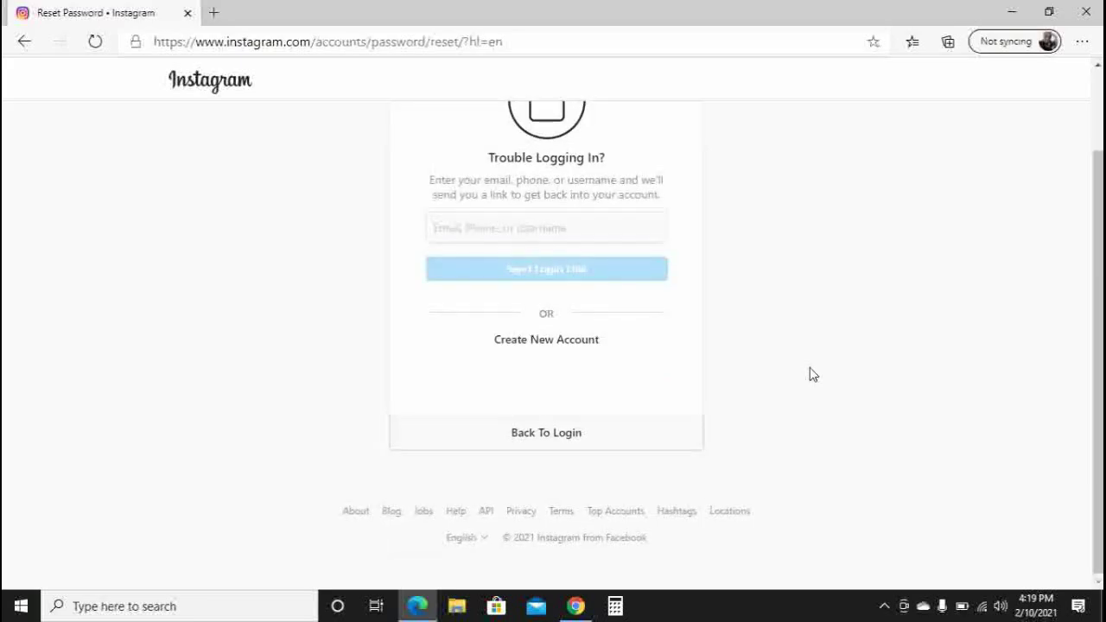
pyautogui.scroll(2, 813, 373)
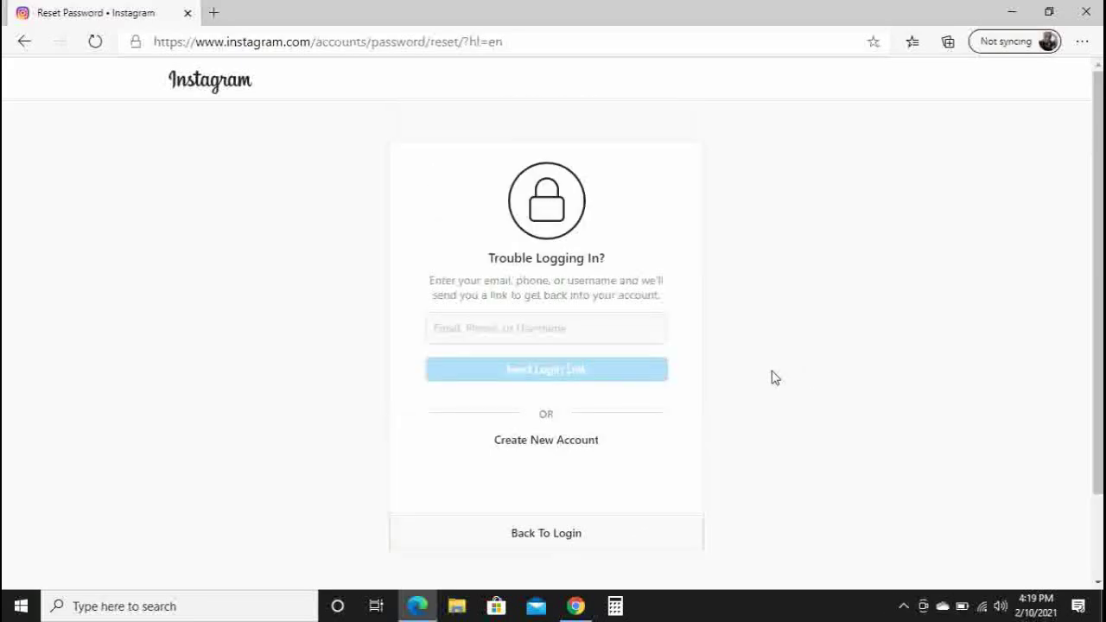
pyautogui.scroll(-2, 775, 378)
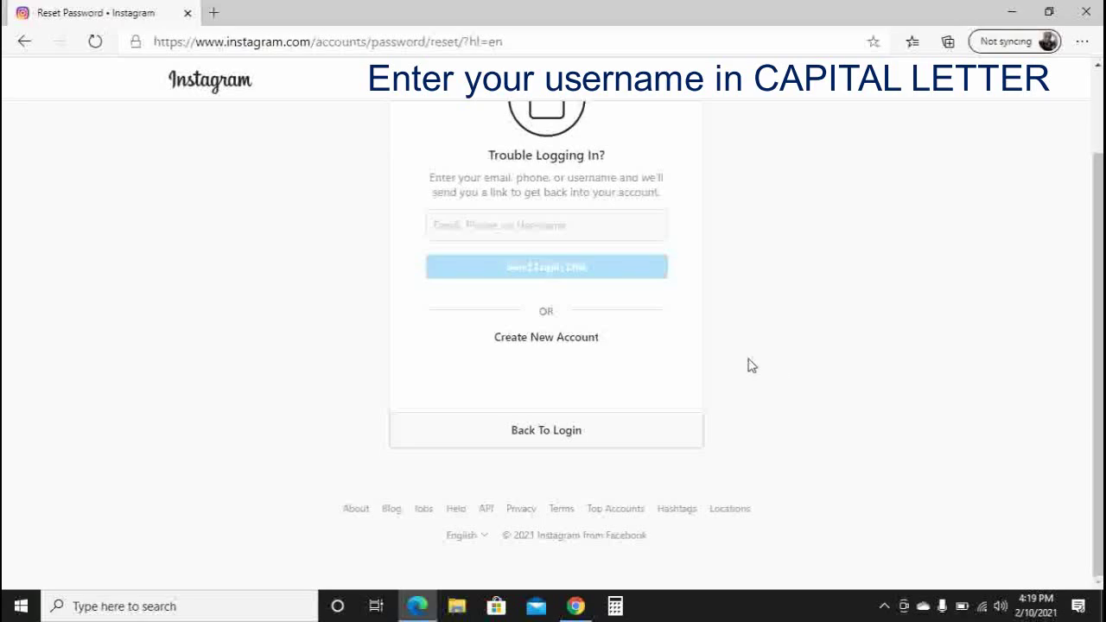
pyautogui.click(615, 225)
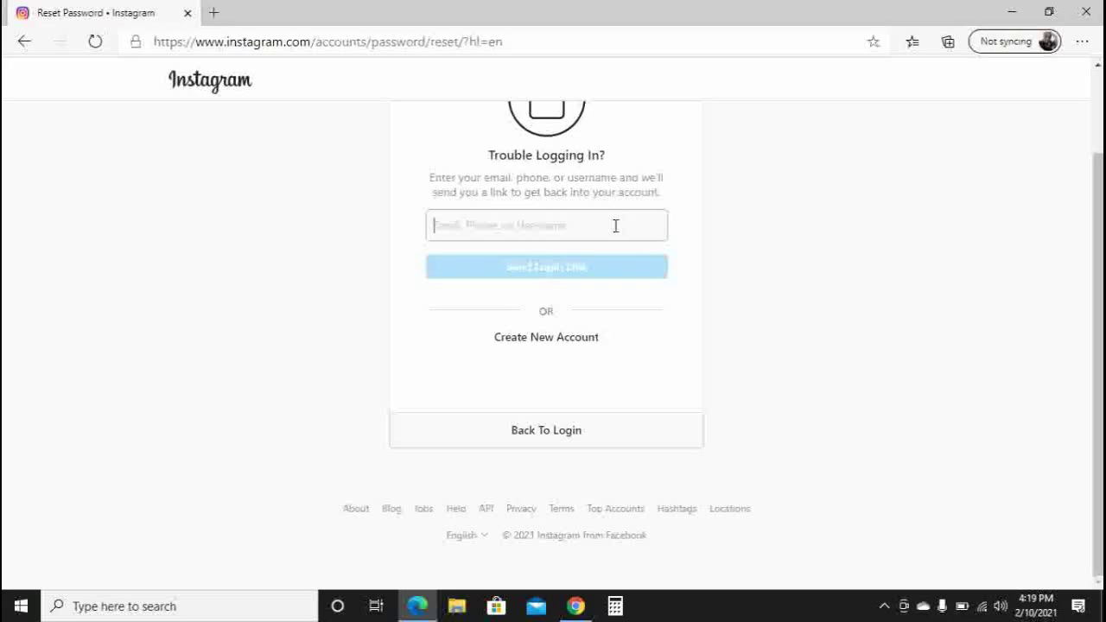
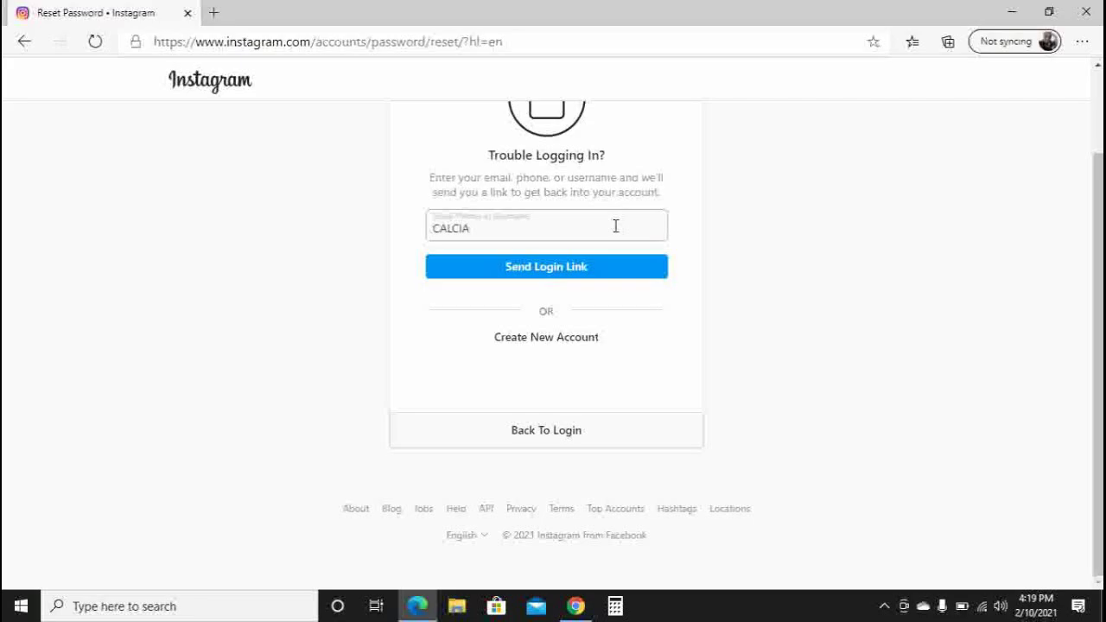
# Go back to the blank login form and start entering the username in capitals
pyautogui.click(547, 432)
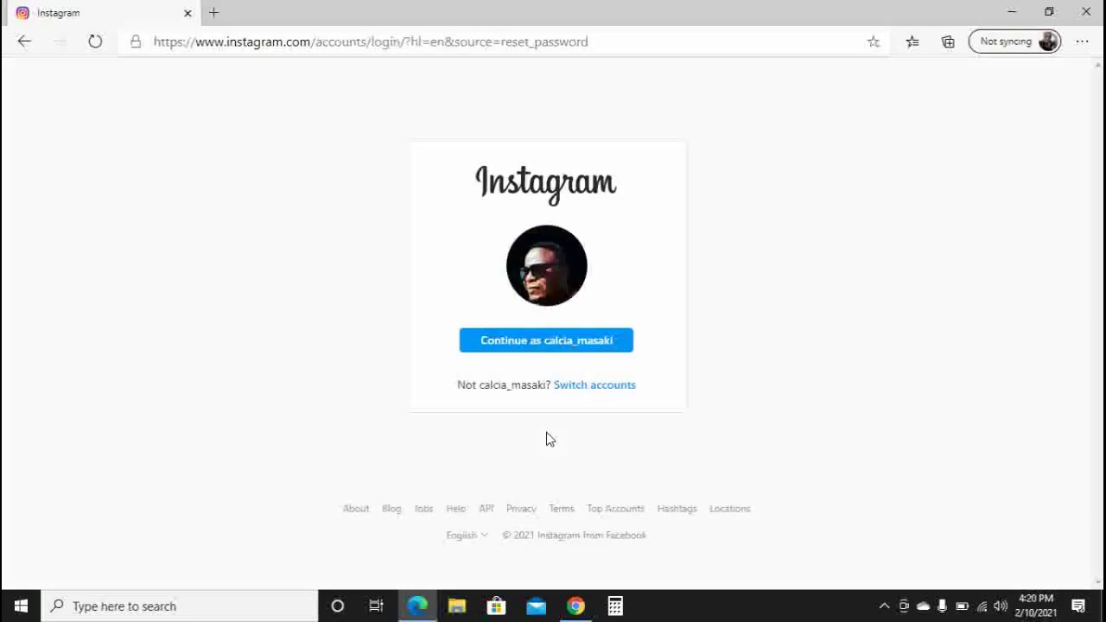
pyautogui.click(615, 389)
pyautogui.click(545, 202)
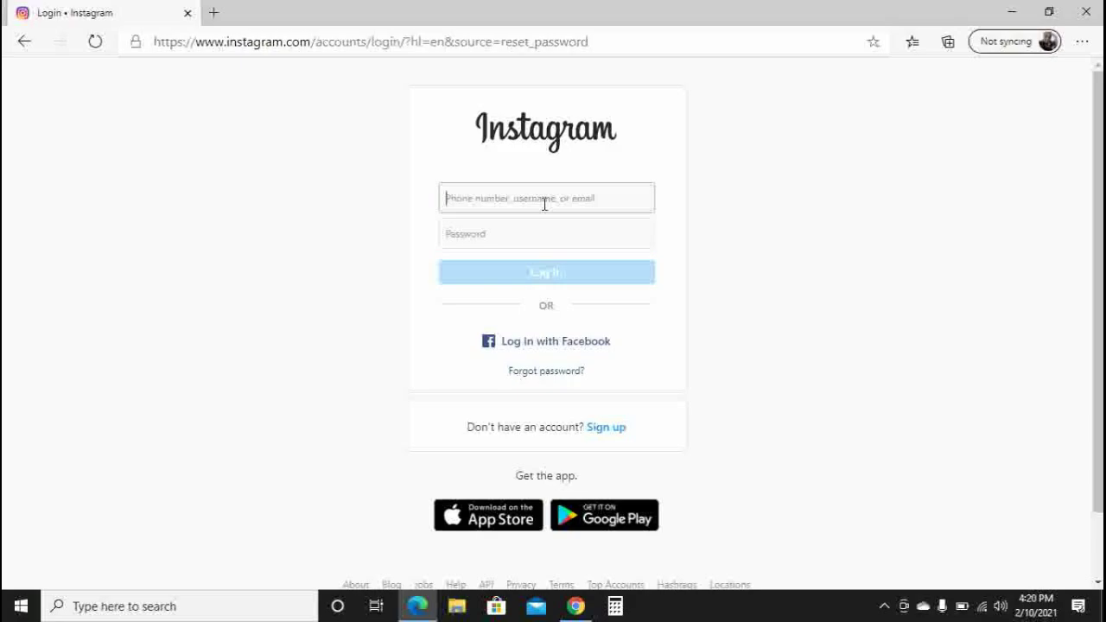
pyautogui.write('CA')
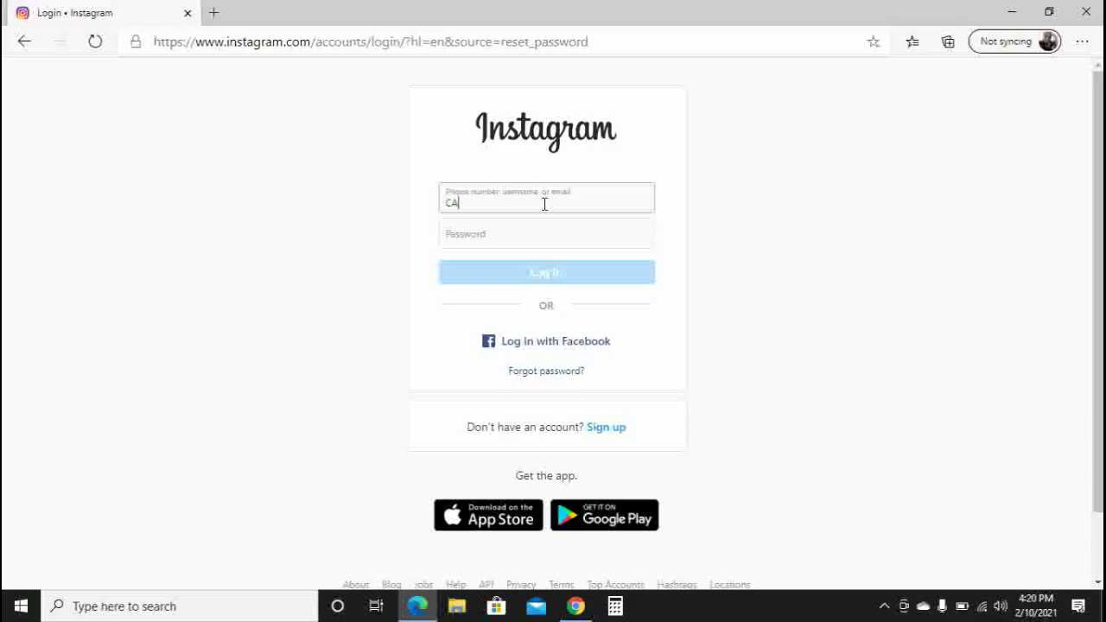
pyautogui.write('LCIA')
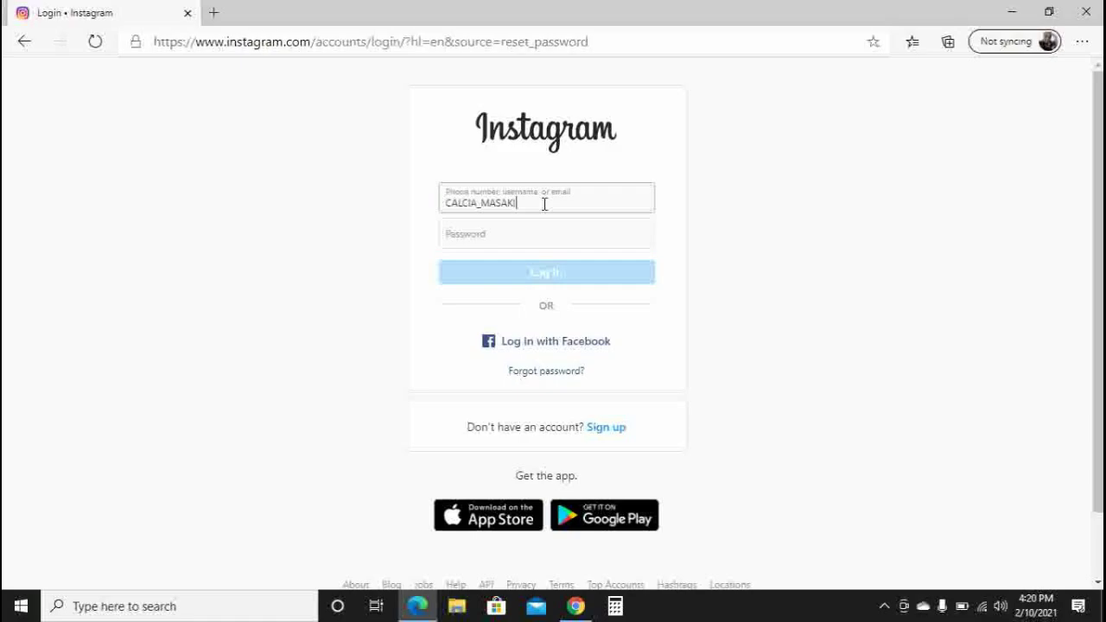
# Enter the account password and log in to reach the security code page
pyautogui.click(514, 234)
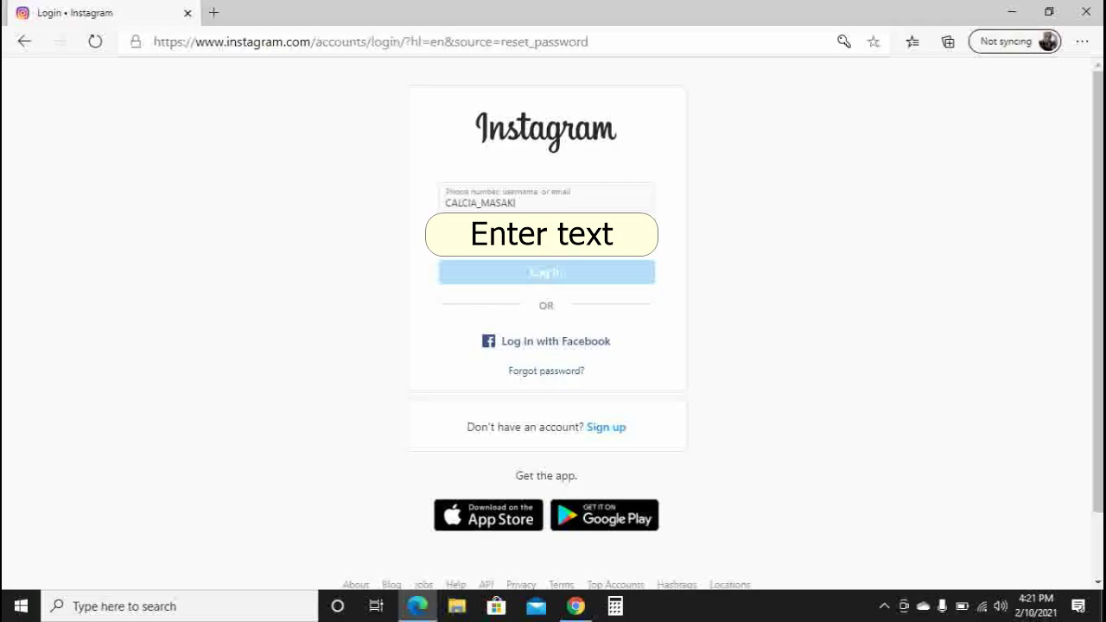
pyautogui.write('*')
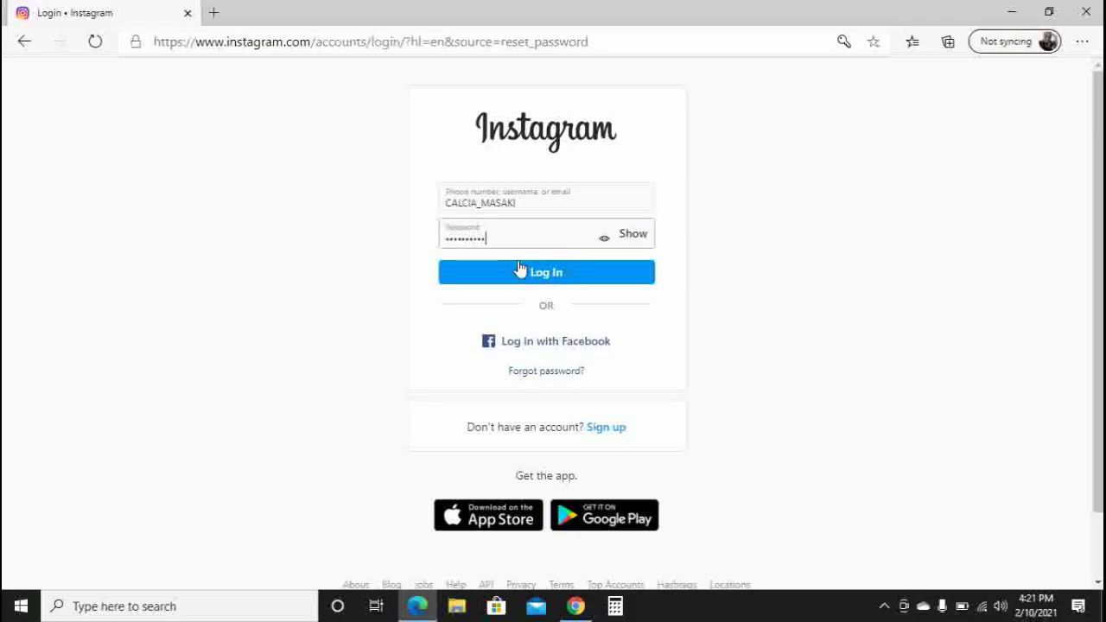
pyautogui.click(522, 278)
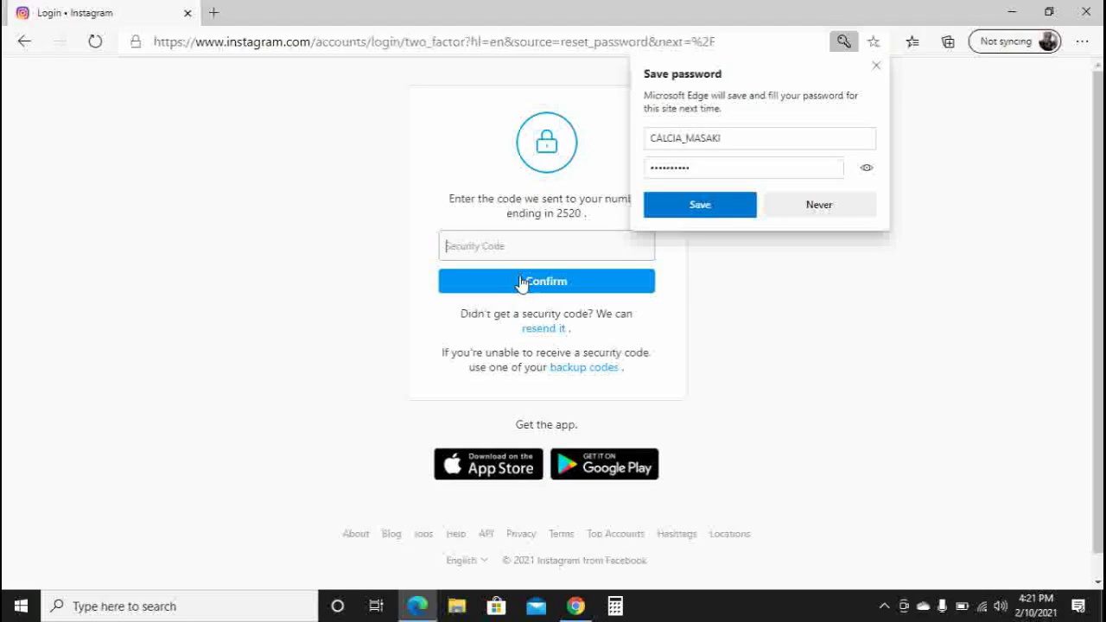
# Save the Instagram login password in Edge's save-password prompt
pyautogui.click(700, 211)
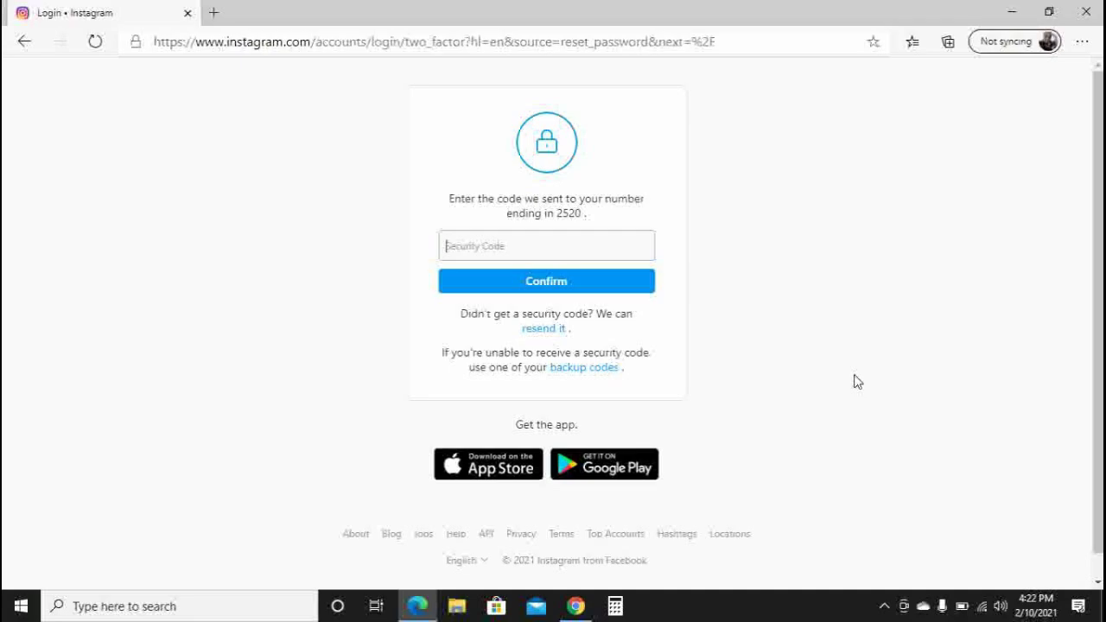
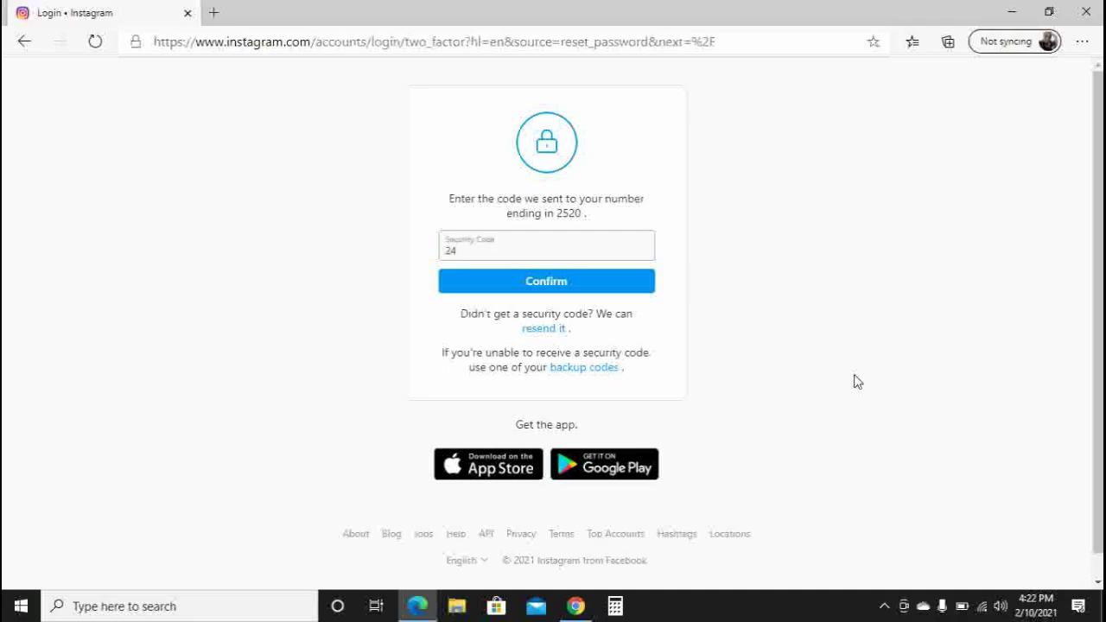
# Enter the texted security code, confirm it, and turn on notifications
pyautogui.click(578, 285)
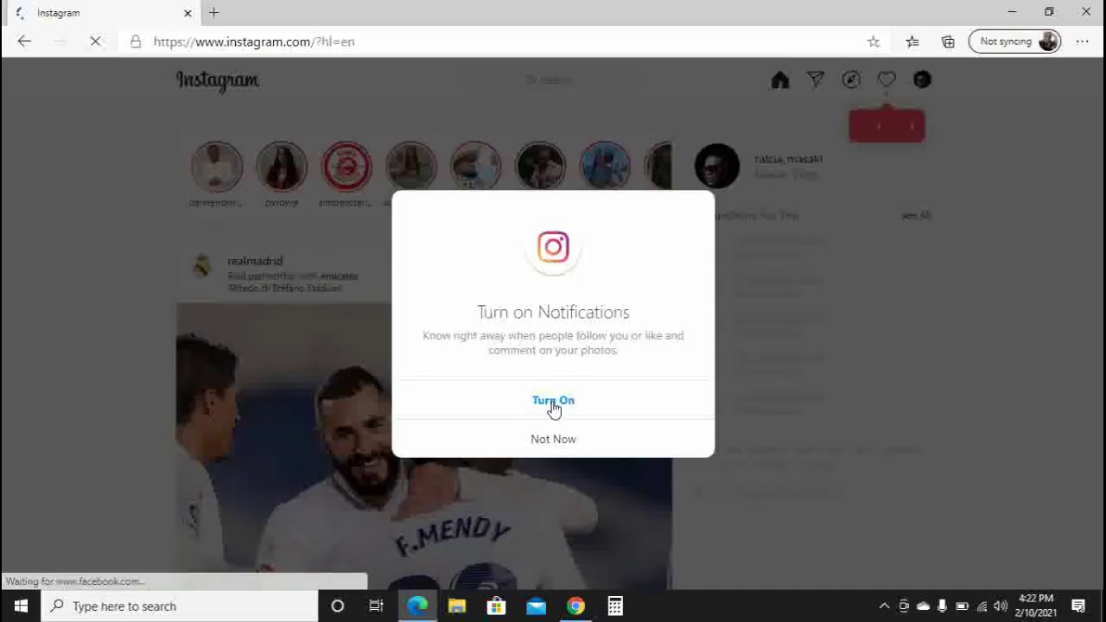
pyautogui.click(553, 403)
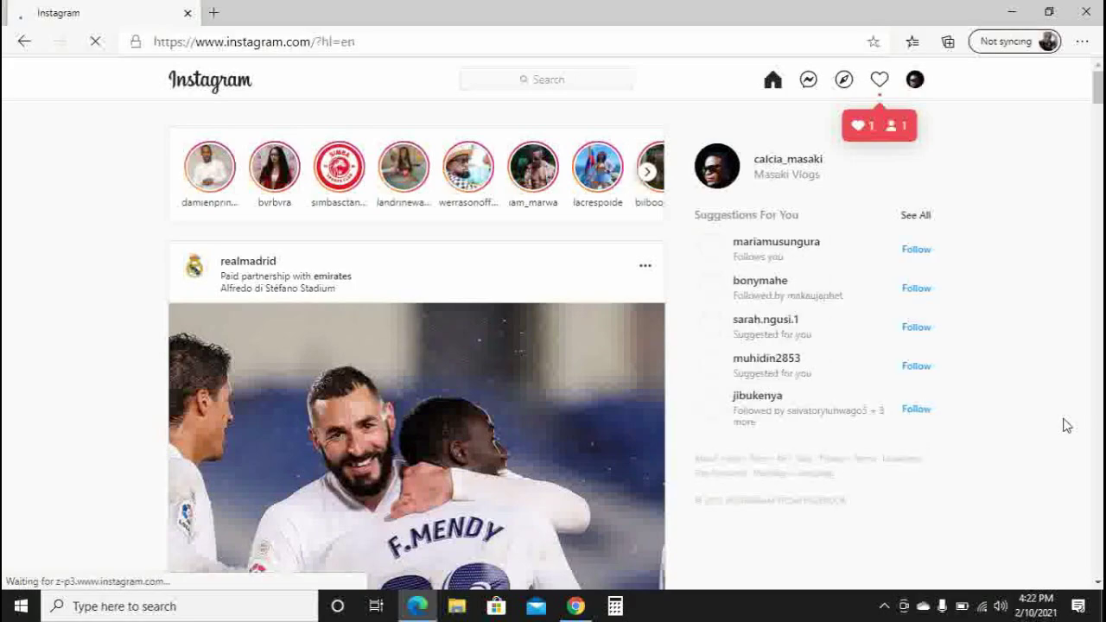